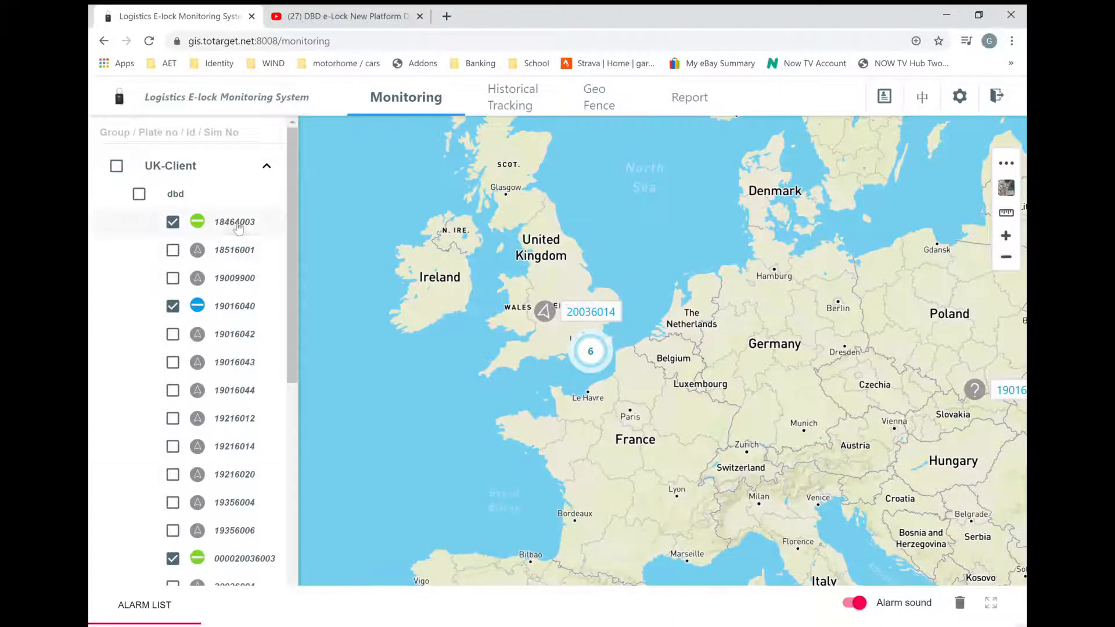
Step: Examine the base info of e-lock 18464003 in the dbd group and close its details
click(235, 222)
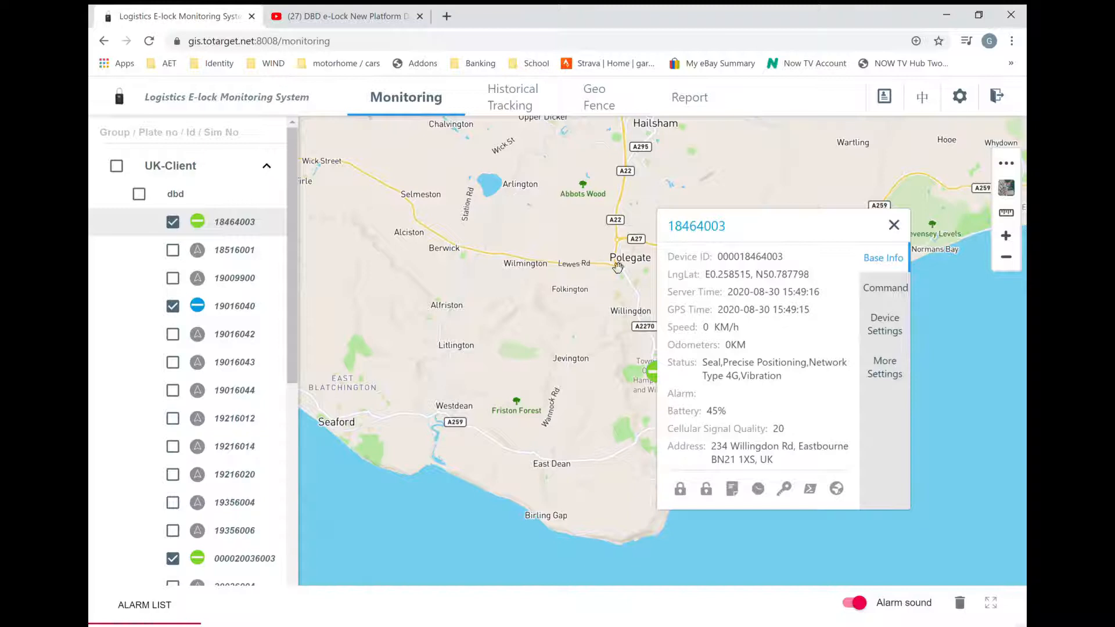
click(894, 226)
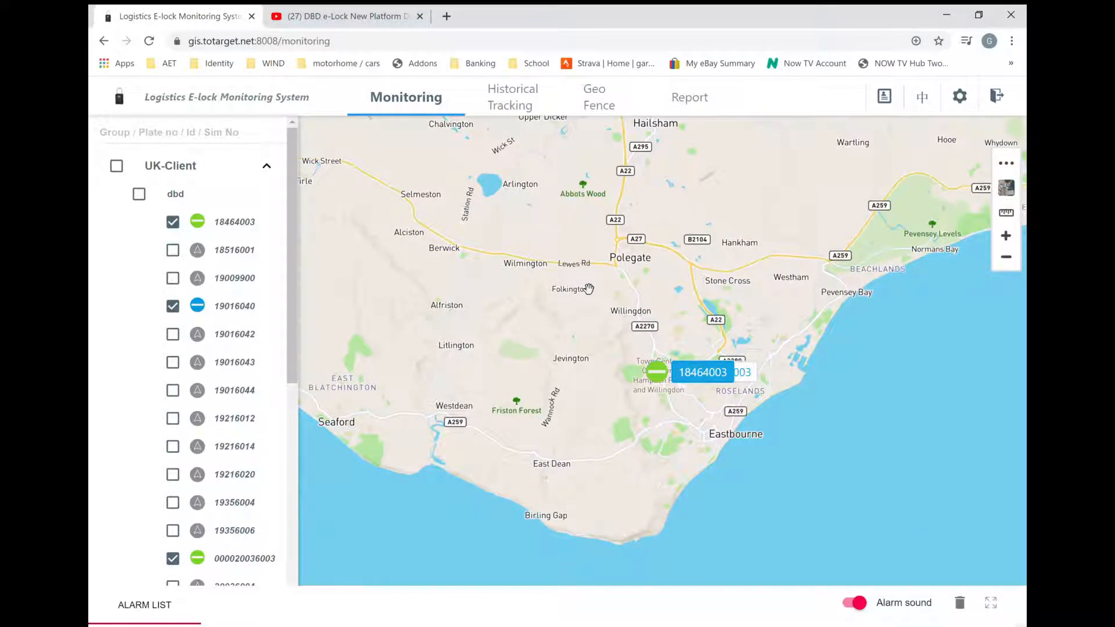
Step: Find the existing geofence Hosp in the Geo Fence editor and save an update of it
click(606, 102)
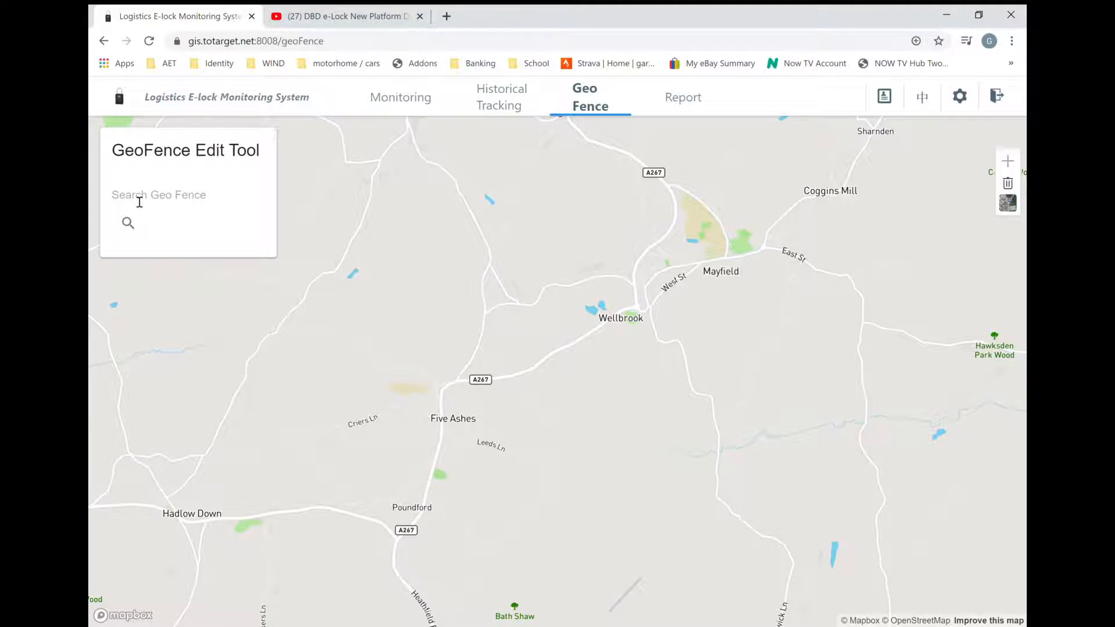
text(Hosp)
key(Return)
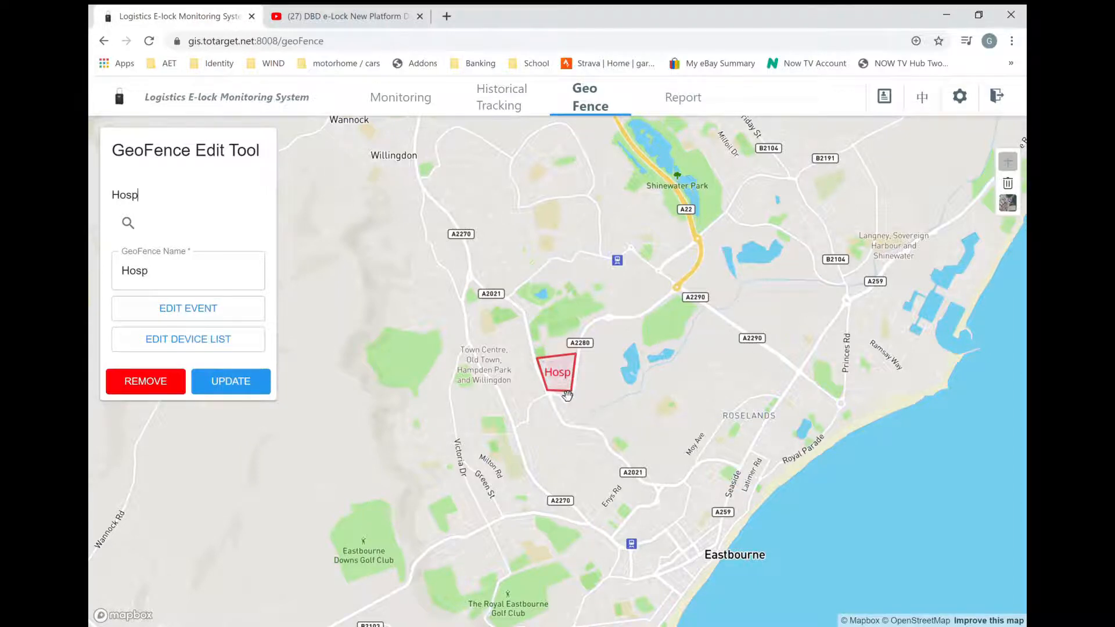
drag(481, 450, 587, 453)
scroll(593, 381, up, 3)
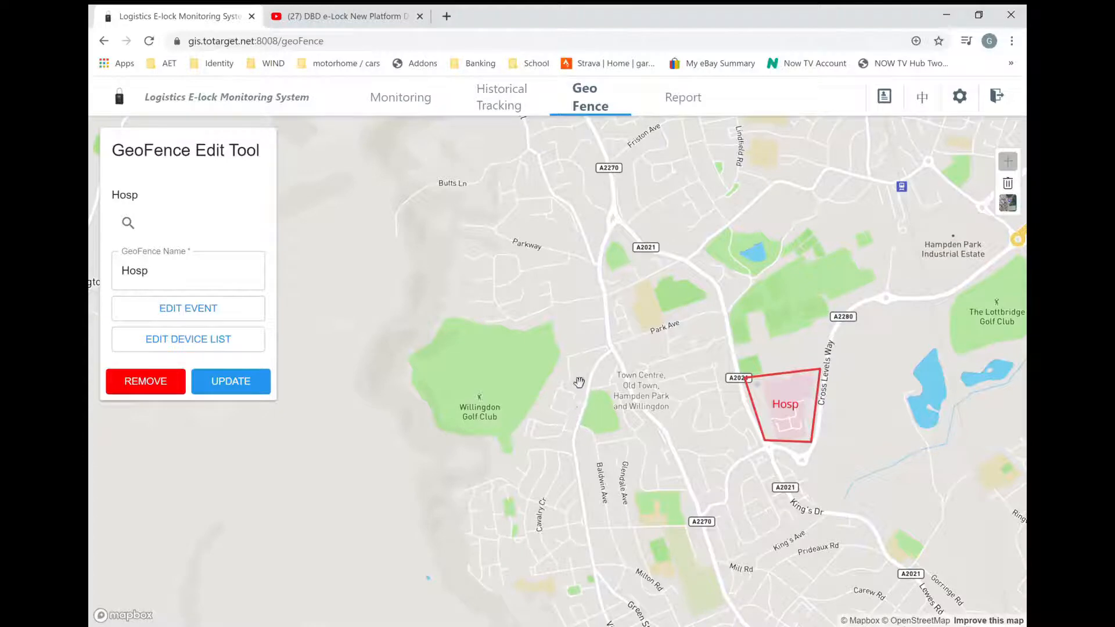
click(250, 383)
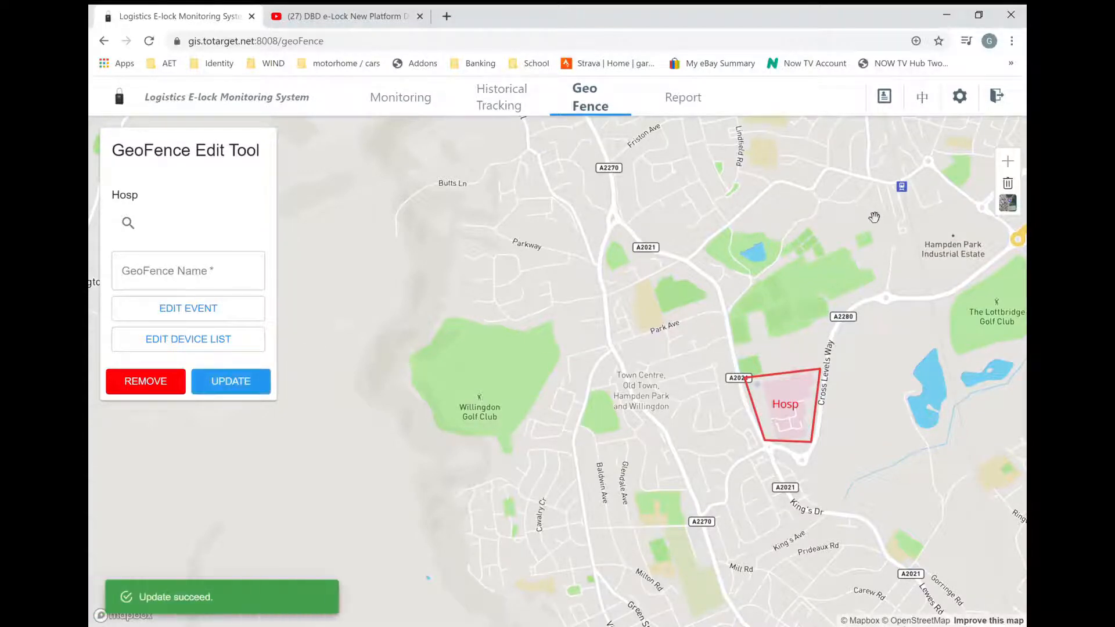
Step: Draw a new four-sided geofence along Park Ave between the A2270 and A2021, northwest of the Hosp fence
click(1009, 162)
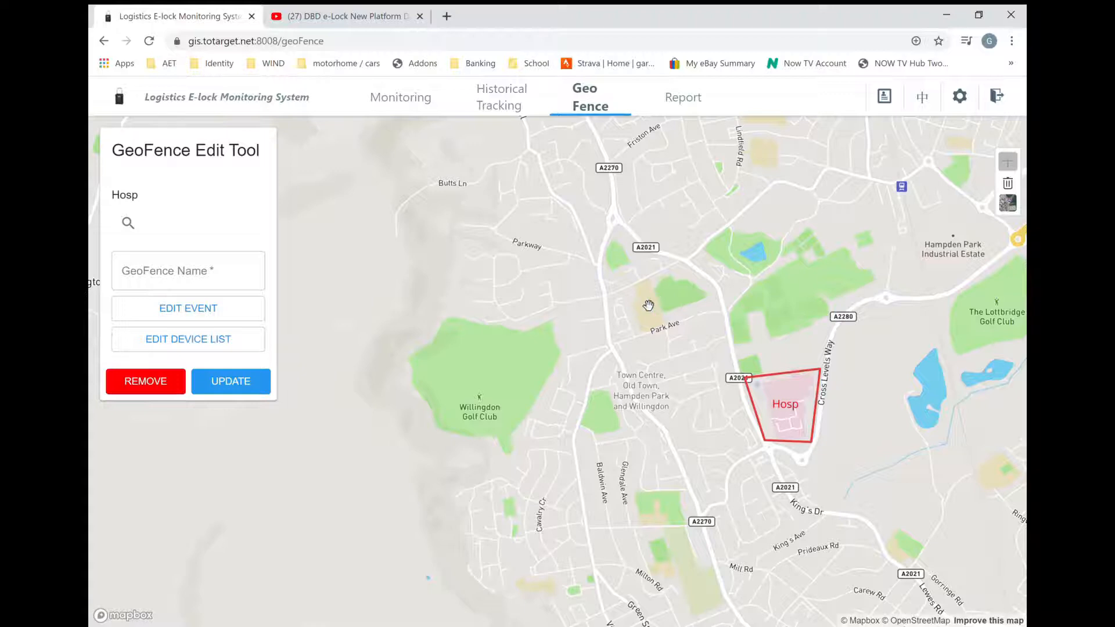
click(613, 298)
click(683, 265)
click(712, 308)
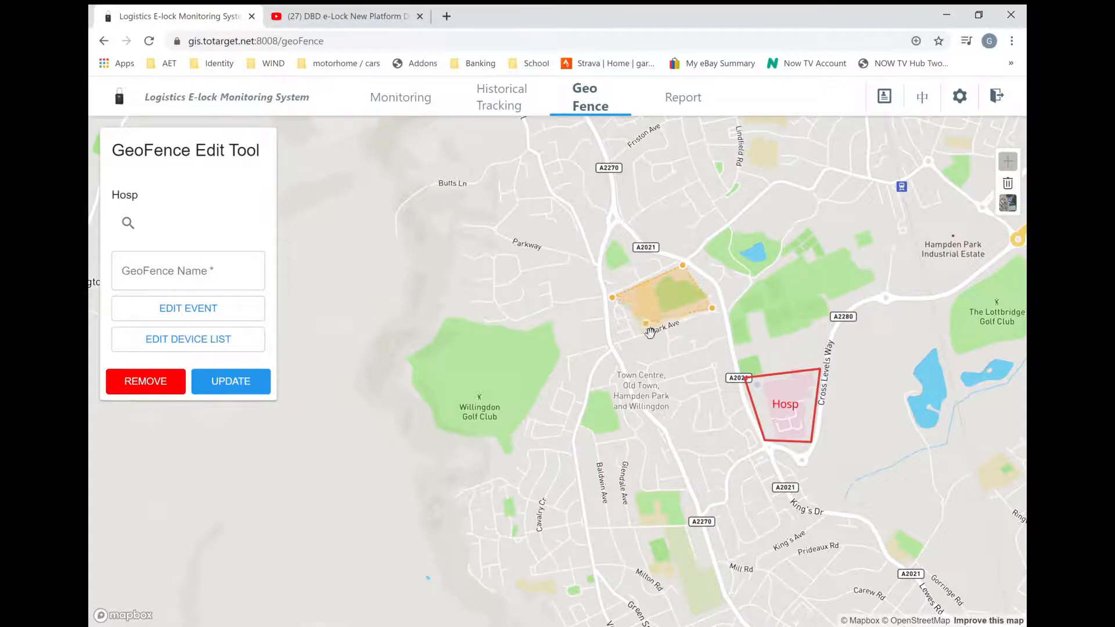
click(614, 298)
click(634, 309)
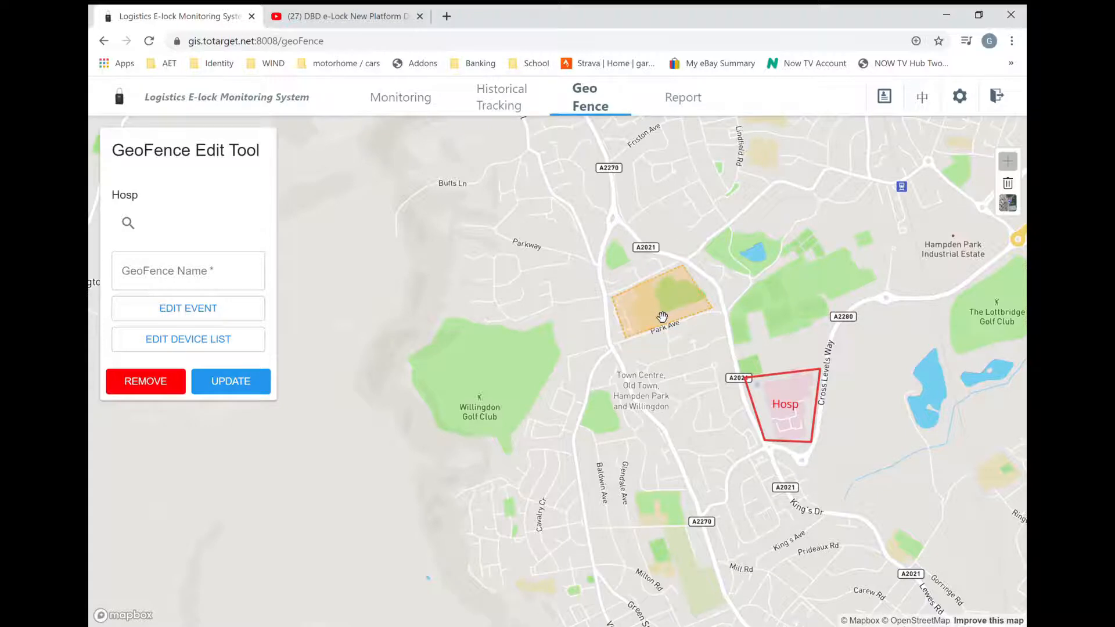
click(662, 316)
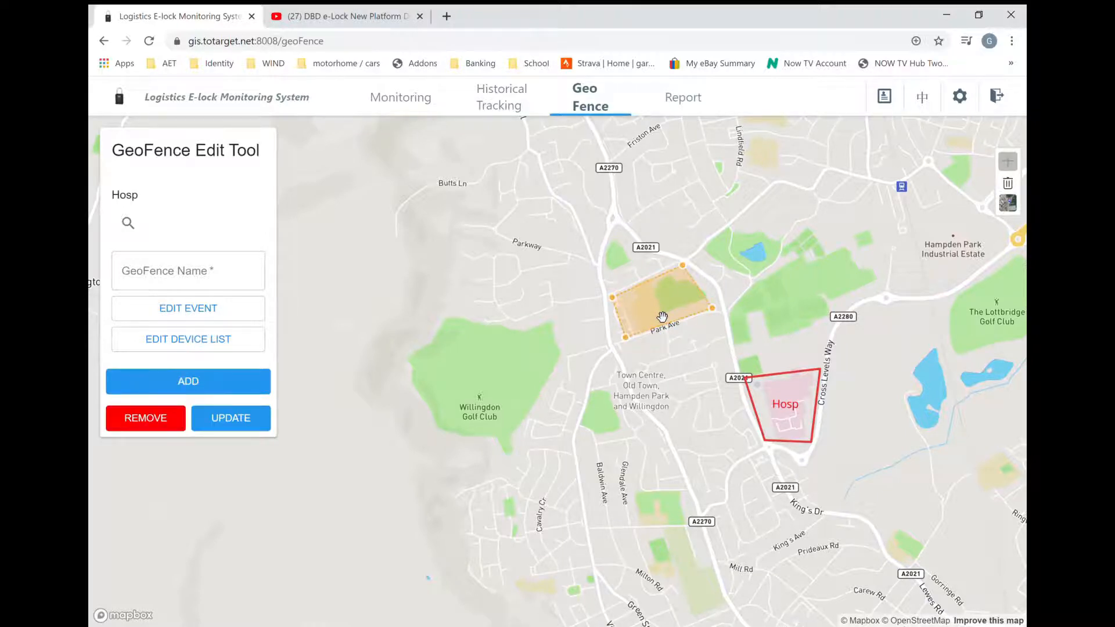
Step: Name the geofence Ratton and confirm the events Left Area Seal, Enter Area Unseal, Enter Area Alarm, Left Area Alarm and No Unseal Outside
click(204, 270)
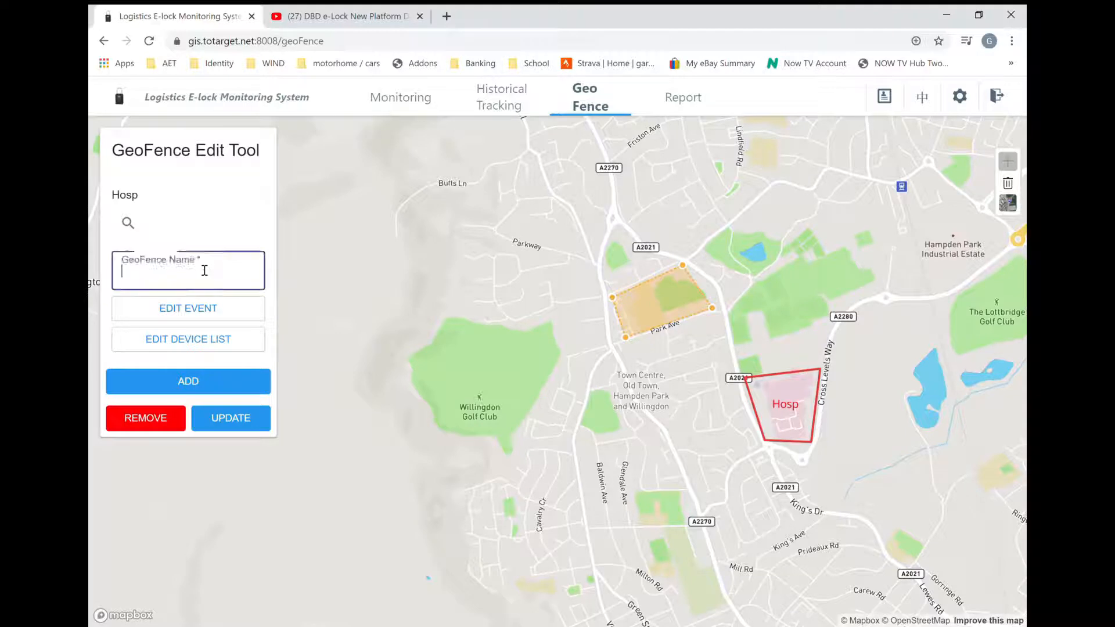
text(Ratton)
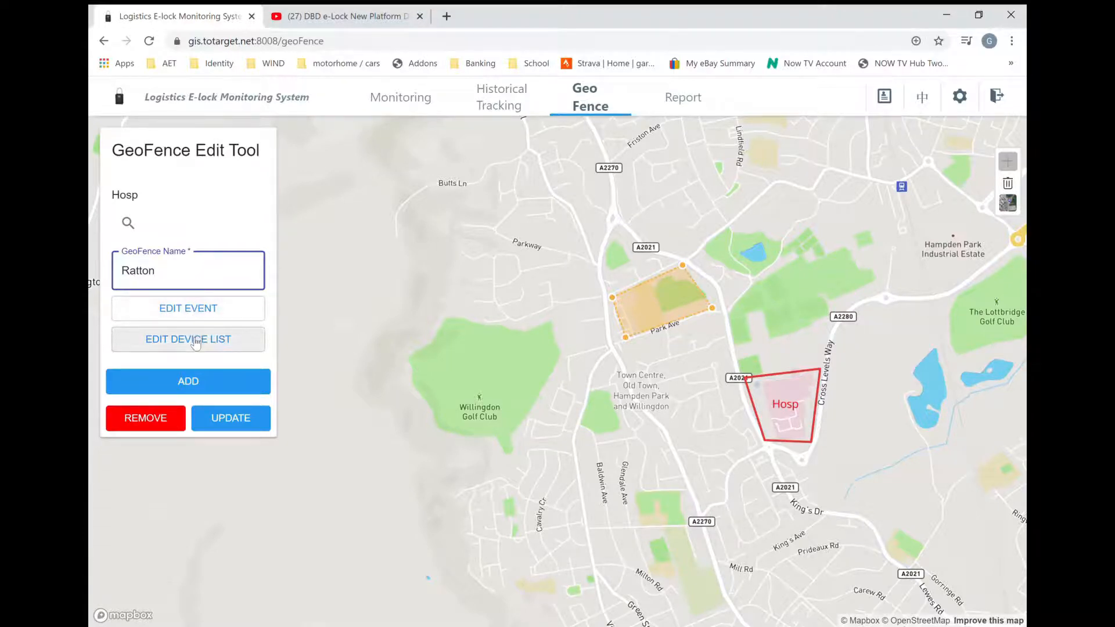
click(192, 312)
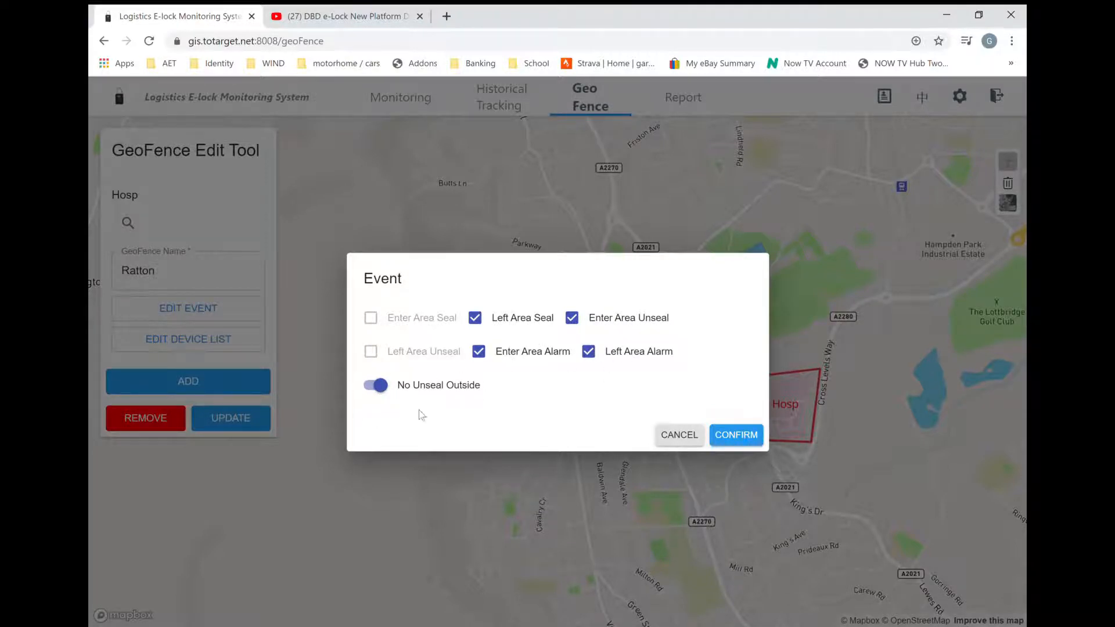
click(383, 388)
click(383, 388)
click(739, 436)
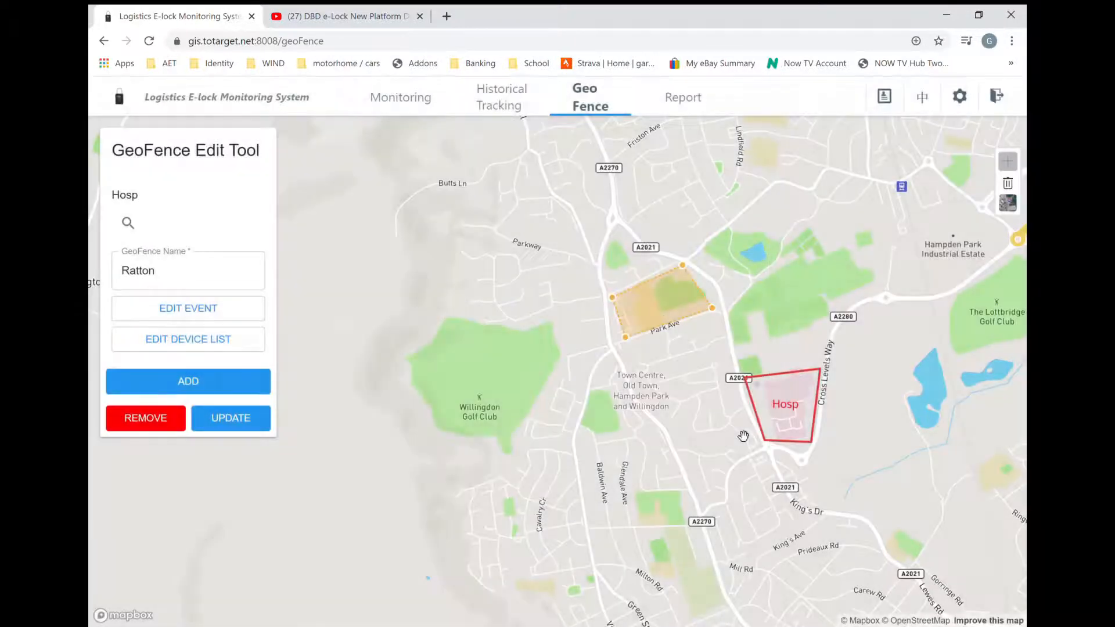
Step: Assign all devices of the dbd group to the Ratton geofence and add the geofence to the map
click(200, 344)
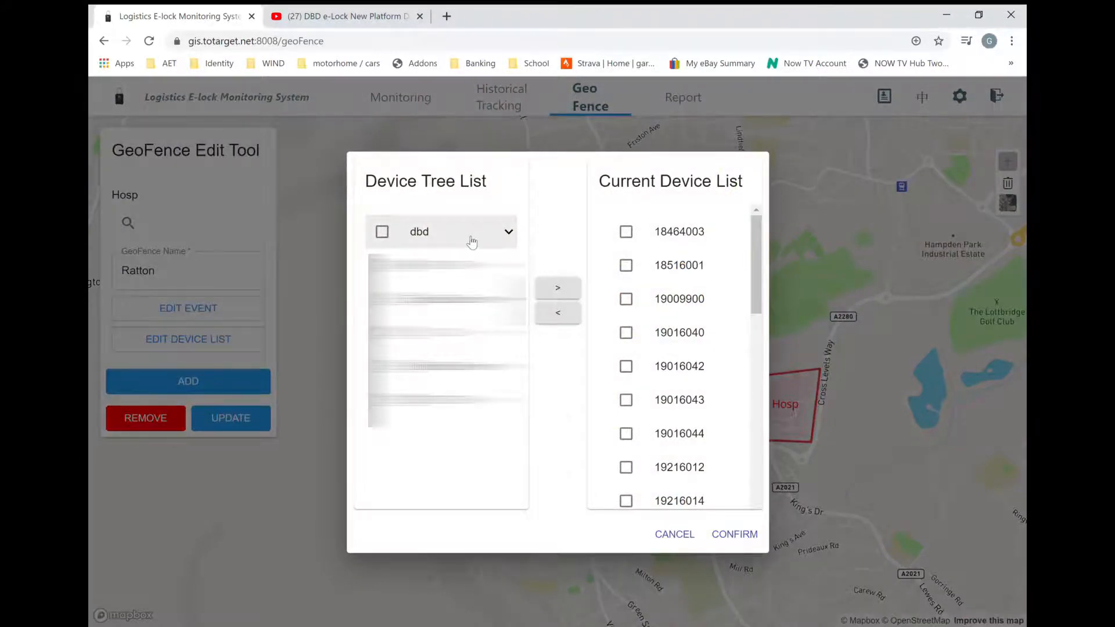
click(382, 232)
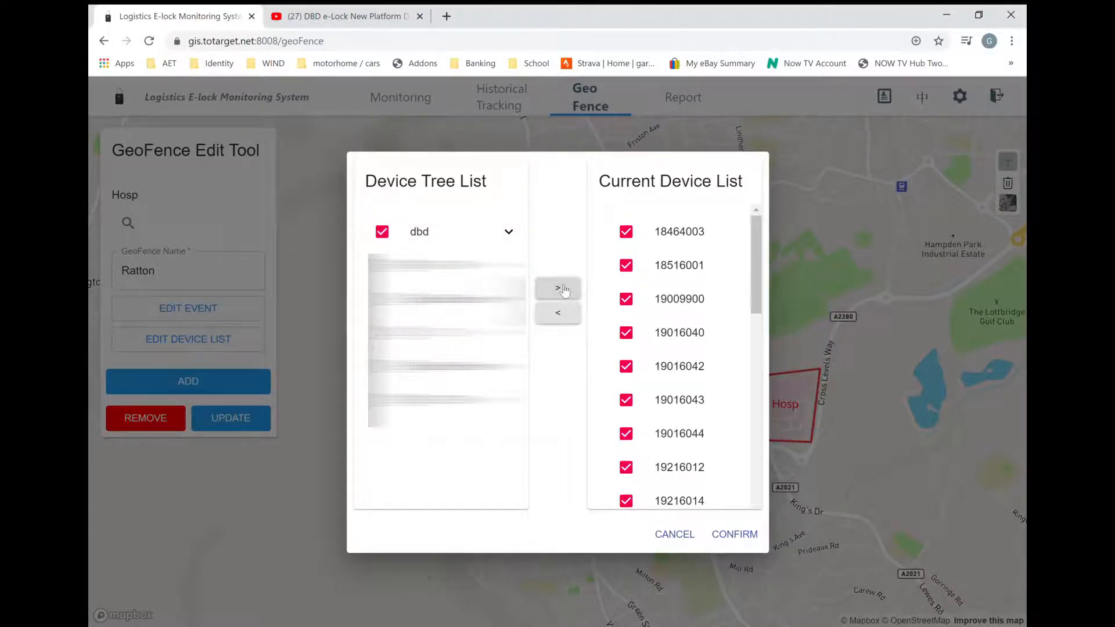
click(564, 315)
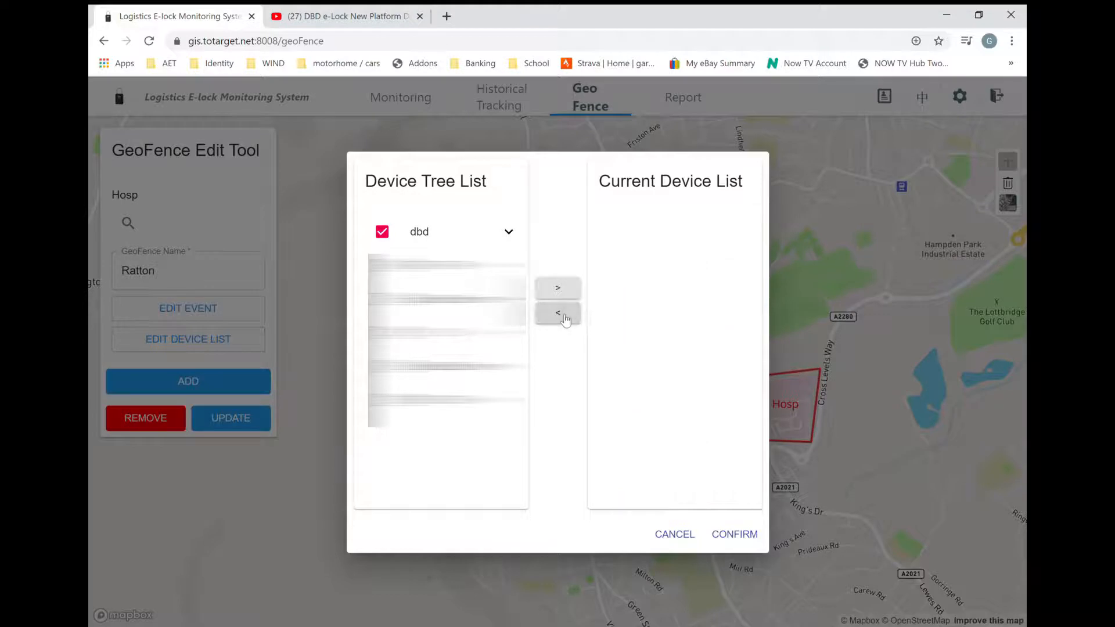
click(568, 291)
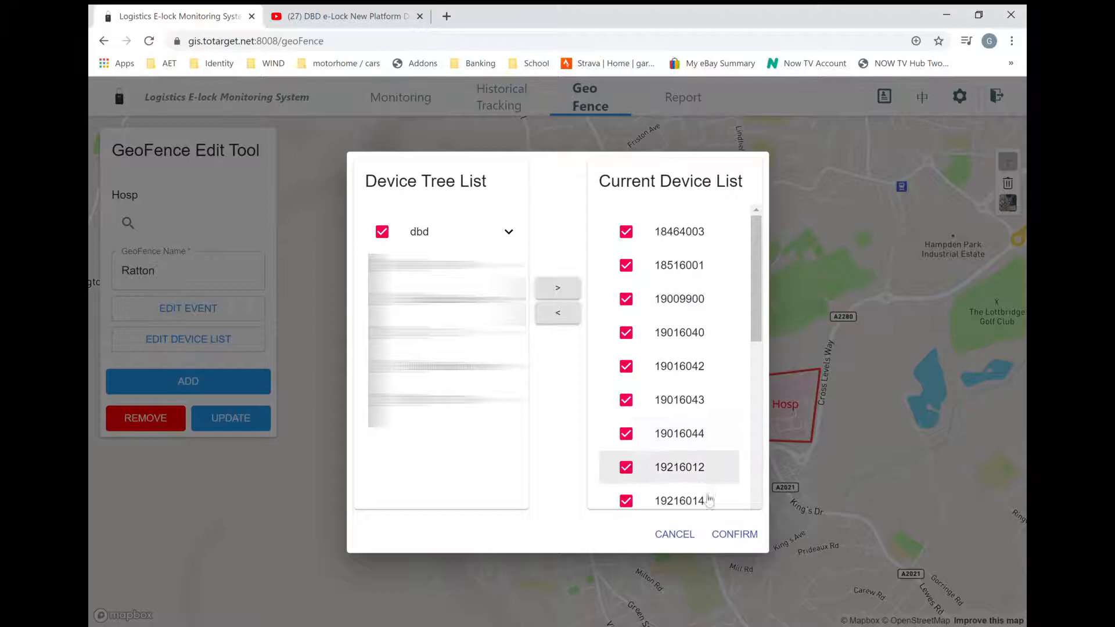
click(743, 539)
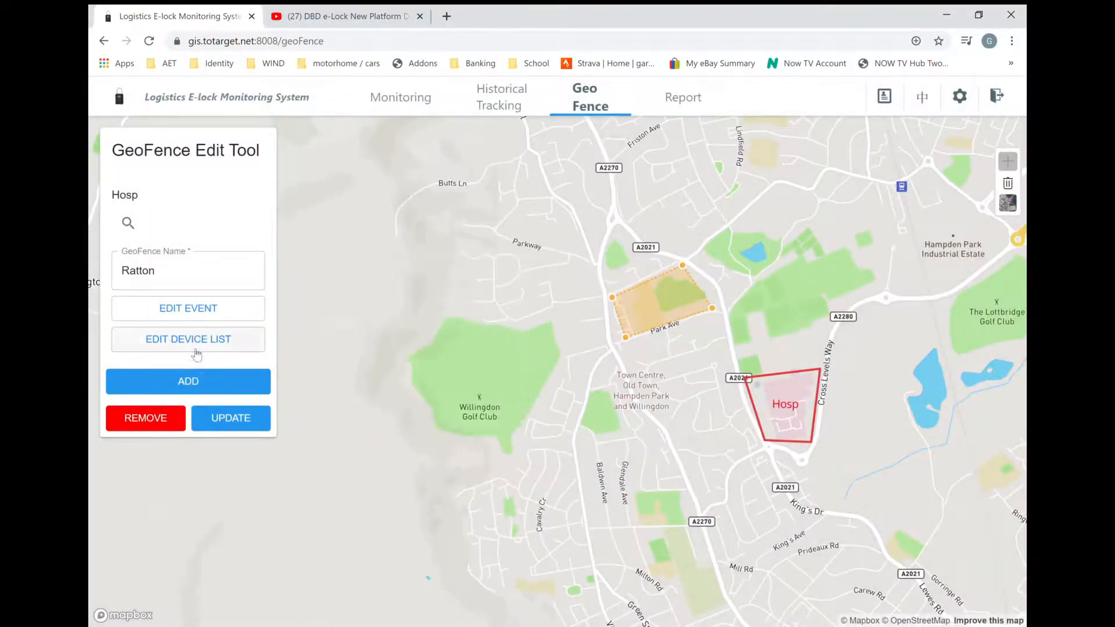
click(189, 382)
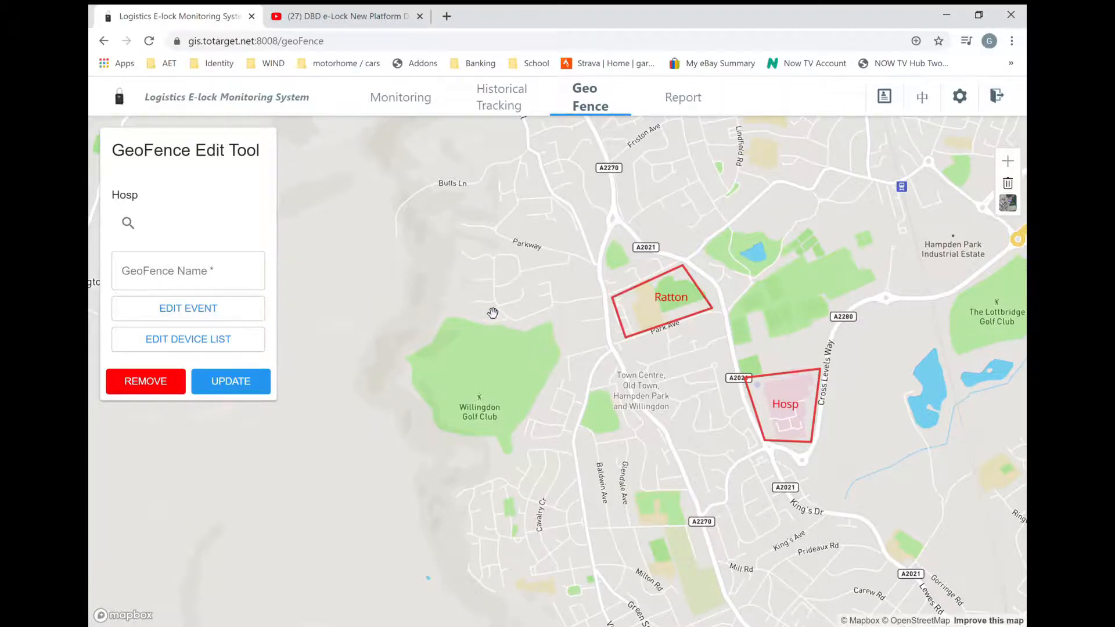
Step: Return to device monitoring and try to unseal e-lock 18464003 remotely
click(403, 100)
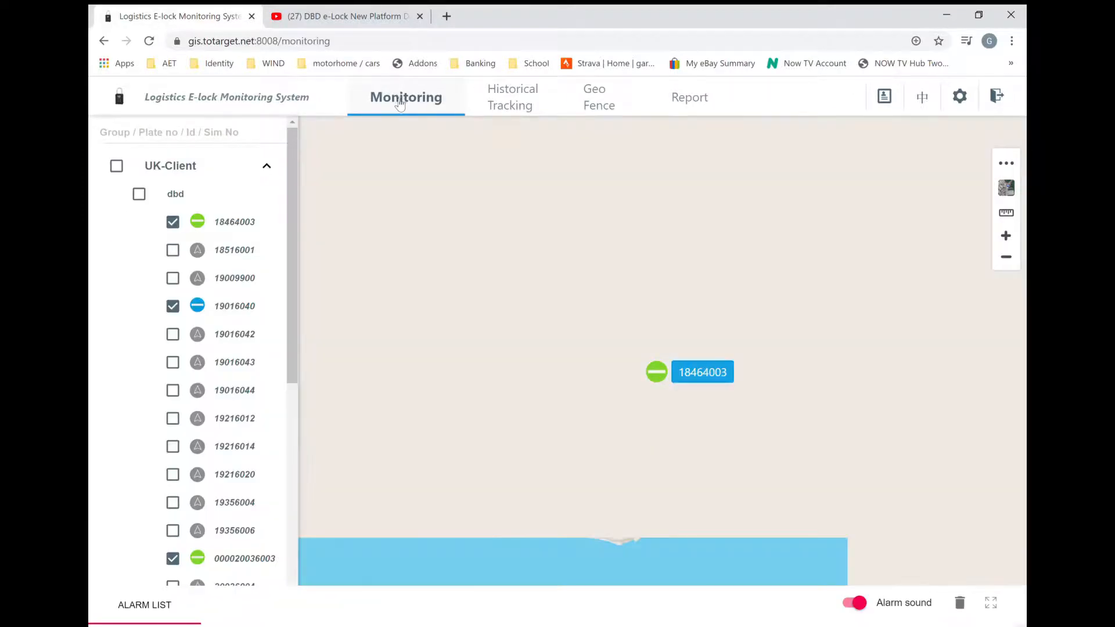
click(240, 225)
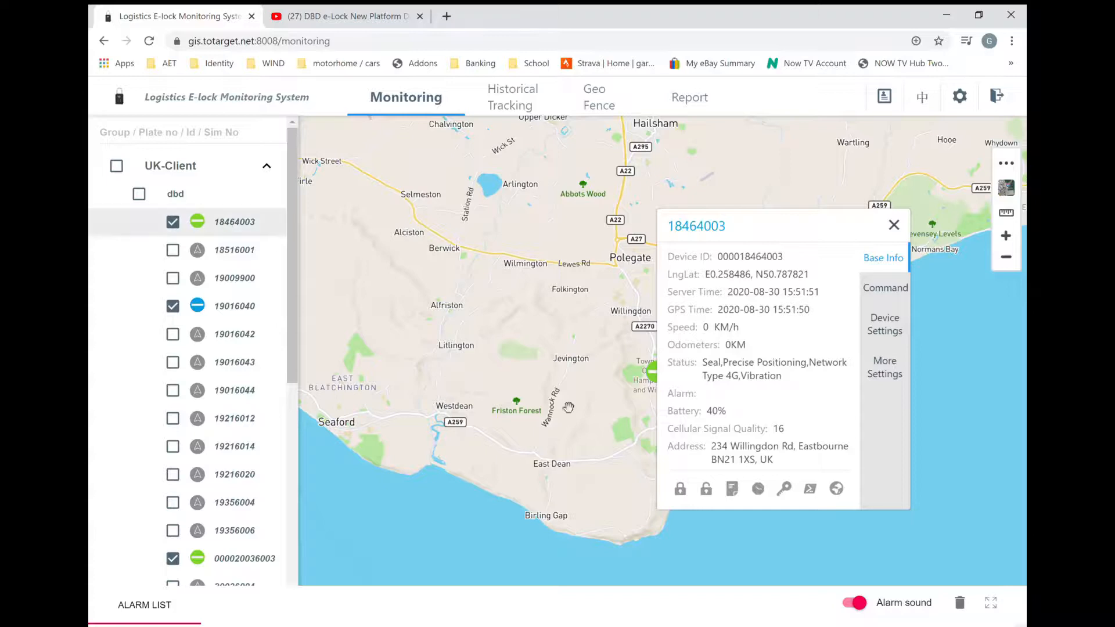
click(707, 490)
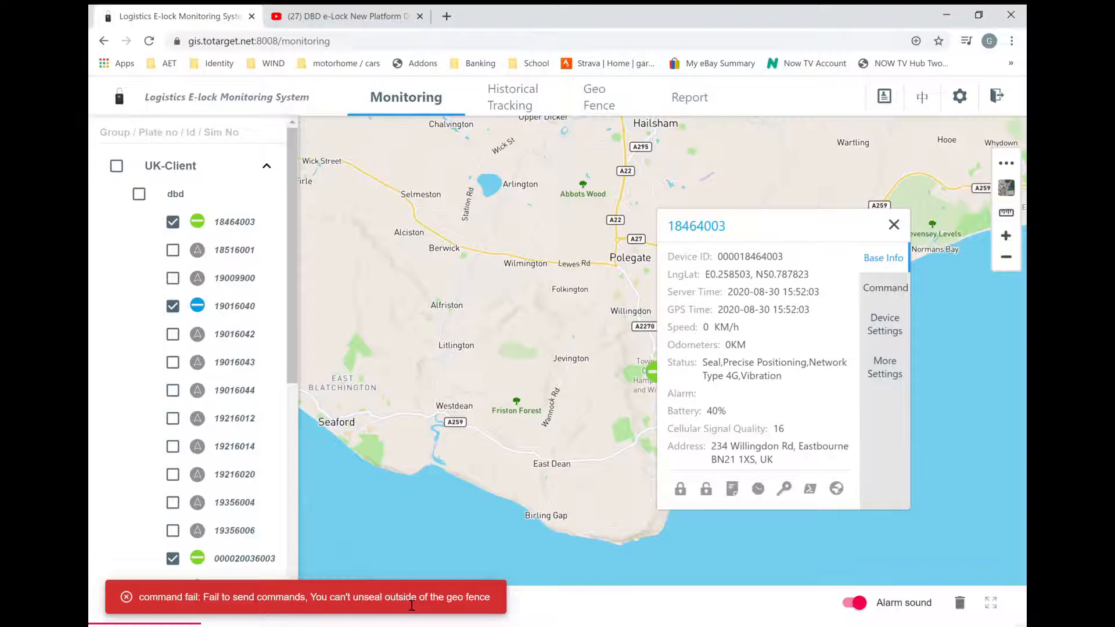
Step: Seal e-lock 19016040 remotely and try to unseal it again
click(220, 308)
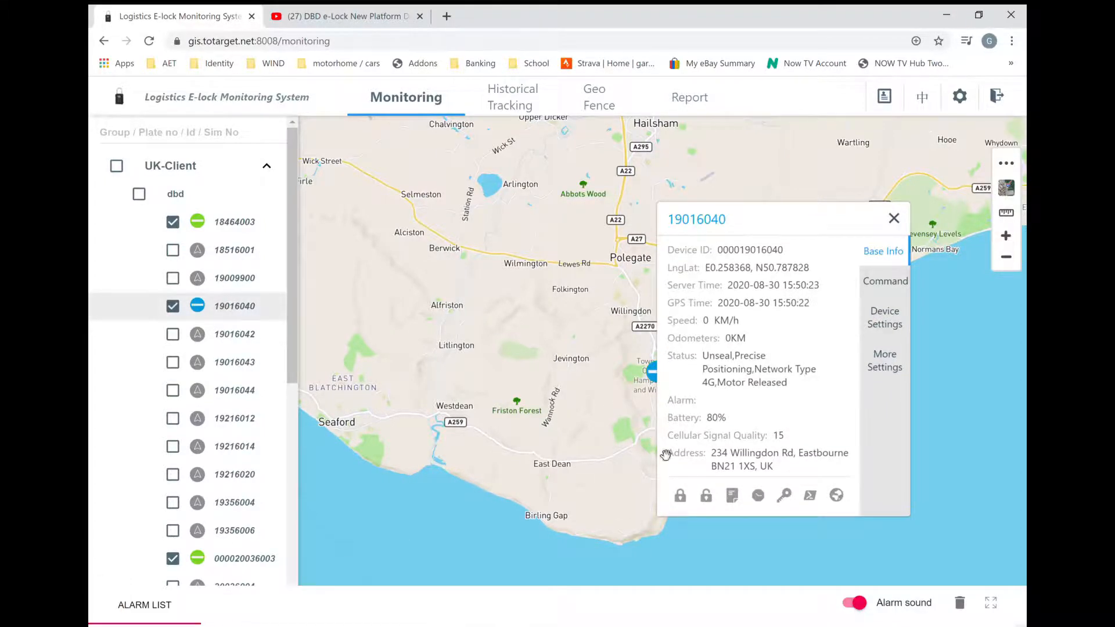
click(681, 497)
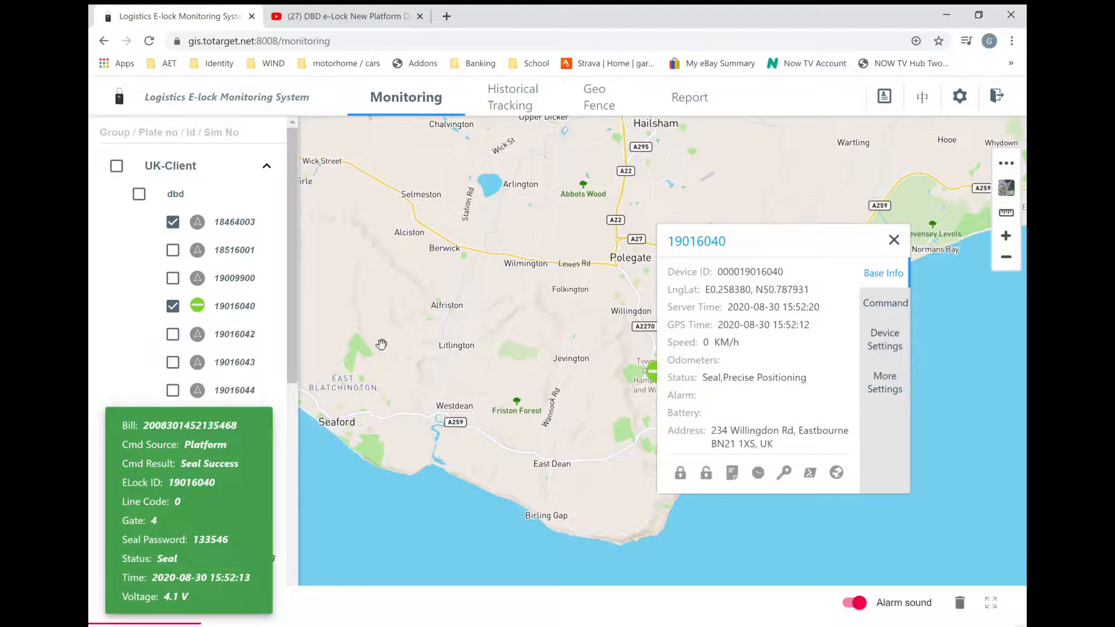
click(708, 474)
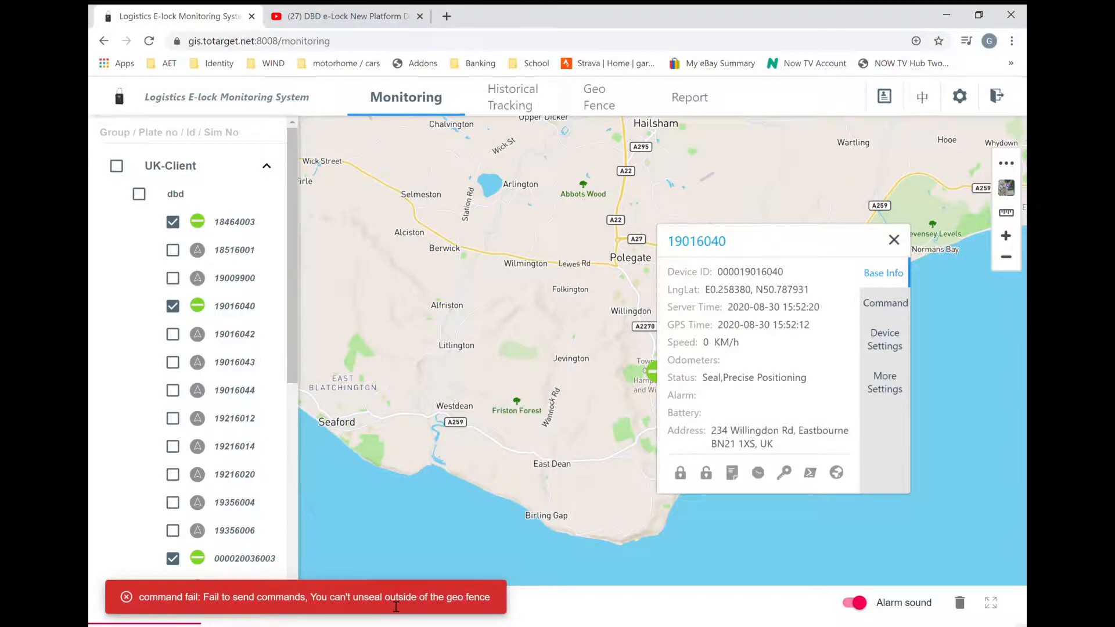
Step: Examine the lock report of e-lock 18464003 and close the report
click(235, 226)
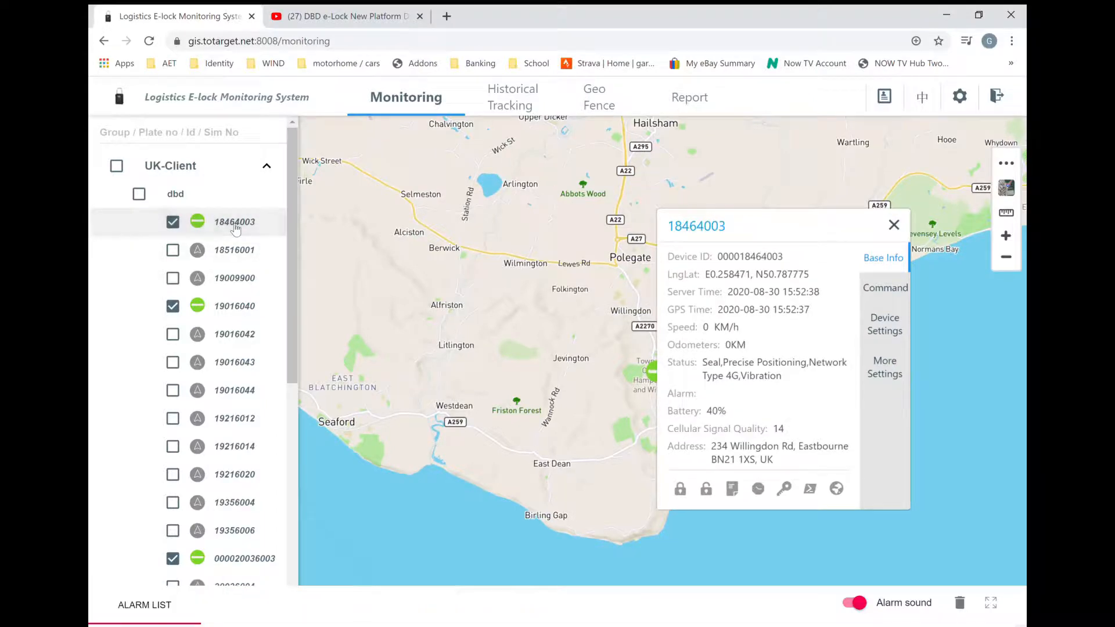
click(732, 491)
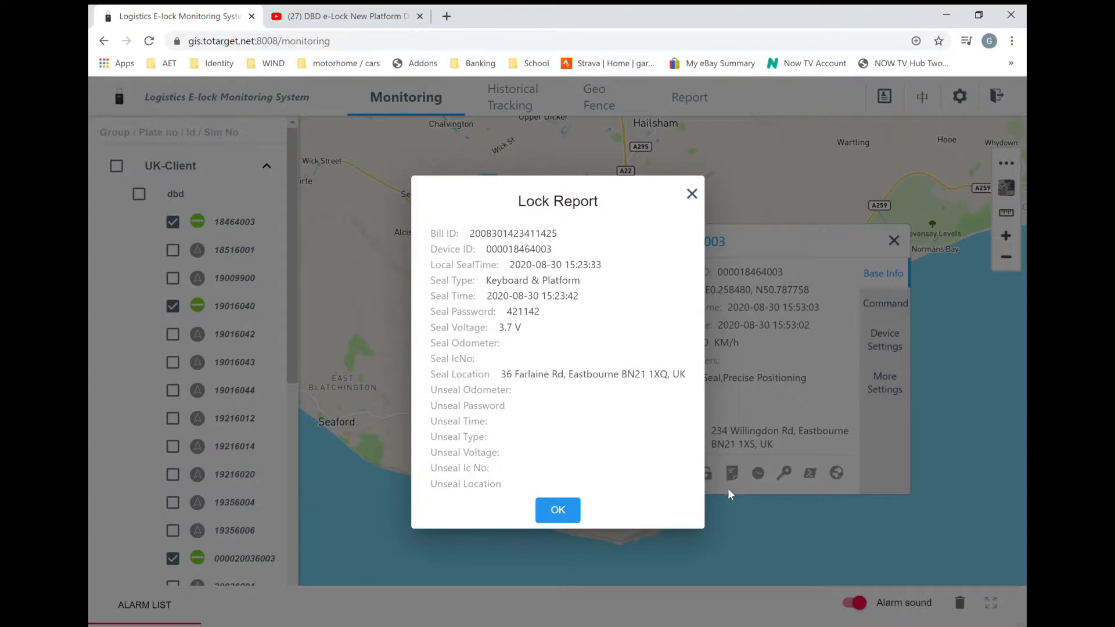
click(562, 511)
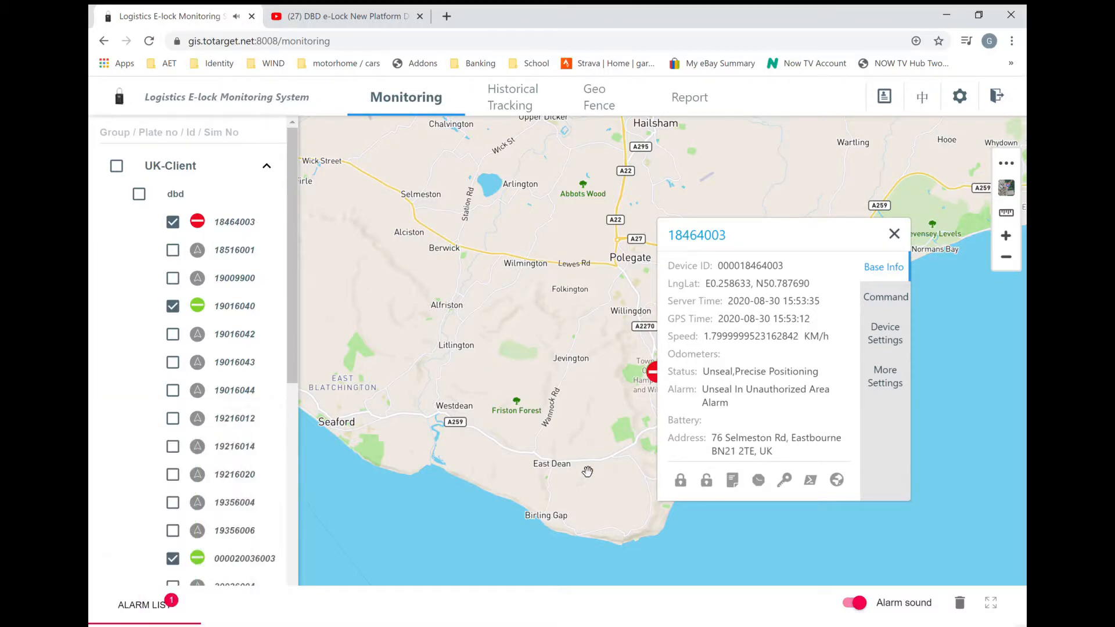
Step: Review the received alarms in the full alarm list, collapse it and close the details of e-lock 18464003
click(149, 605)
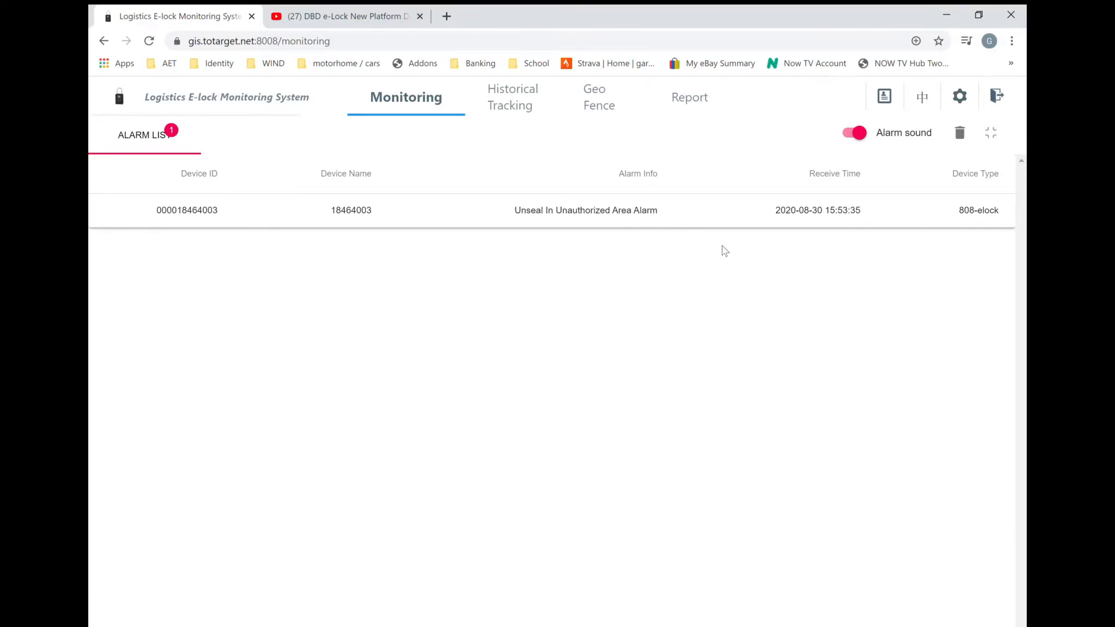
click(991, 133)
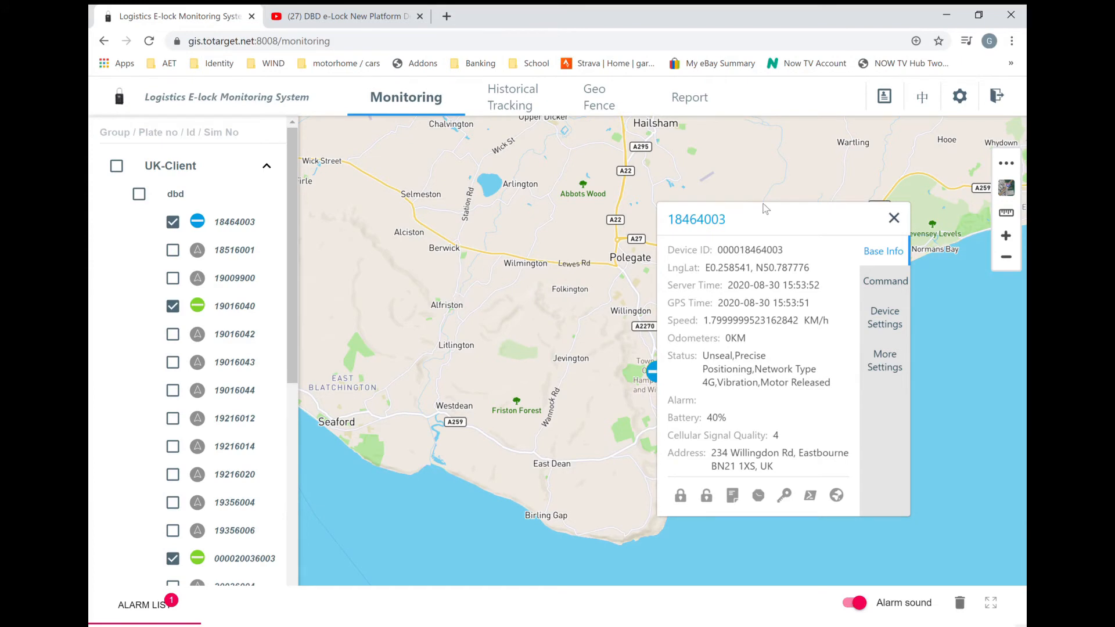
click(895, 219)
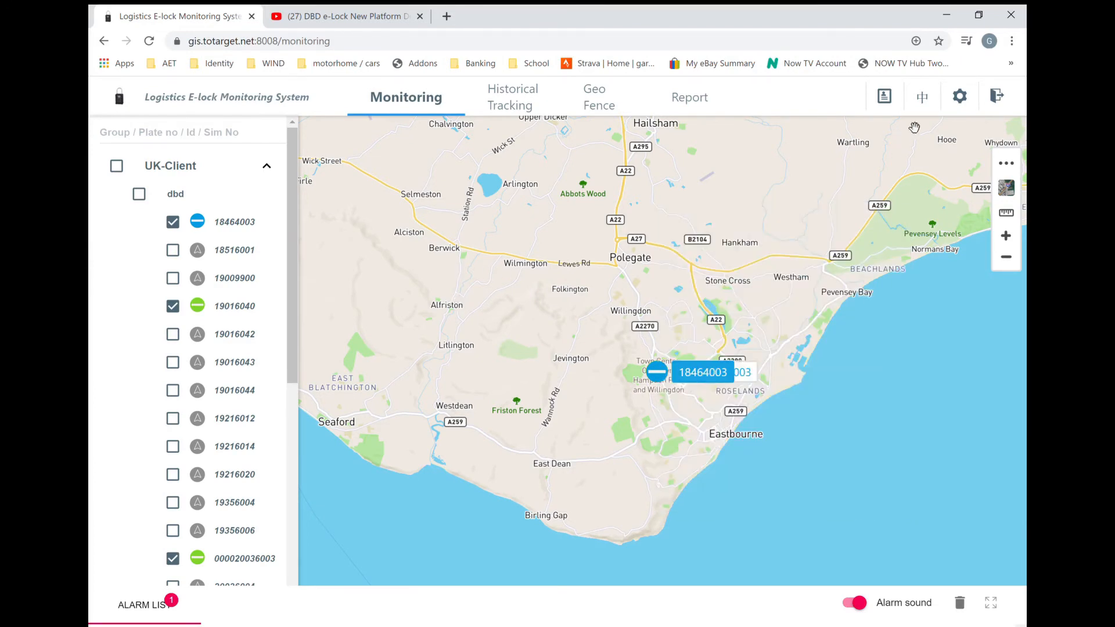